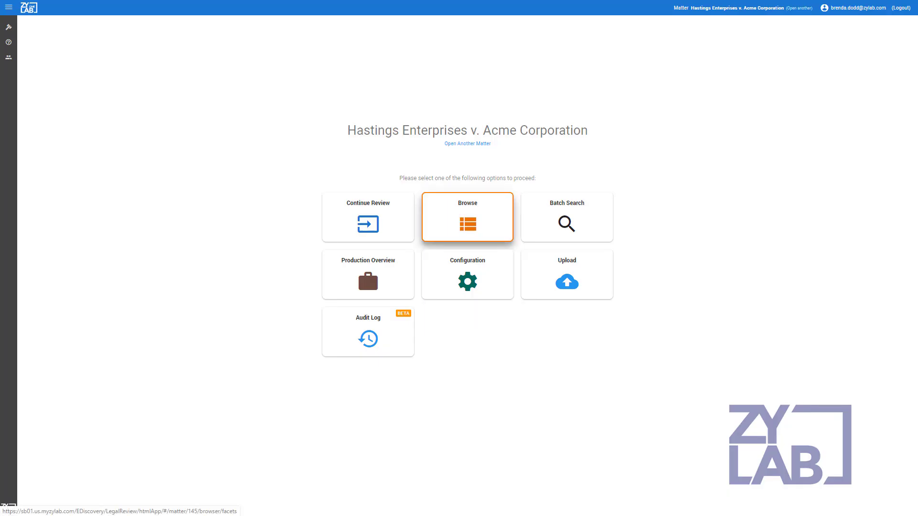
- Open the Browse view of the Hastings Enterprises v. Acme Corporation matter from its start page
click(467, 218)
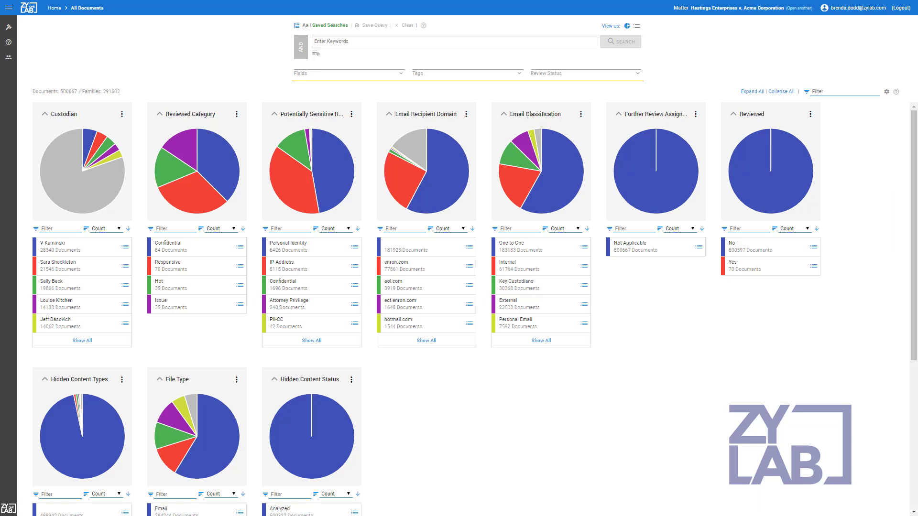
- Run a keyword search for 'dog' across the matter's documents
text(dog)
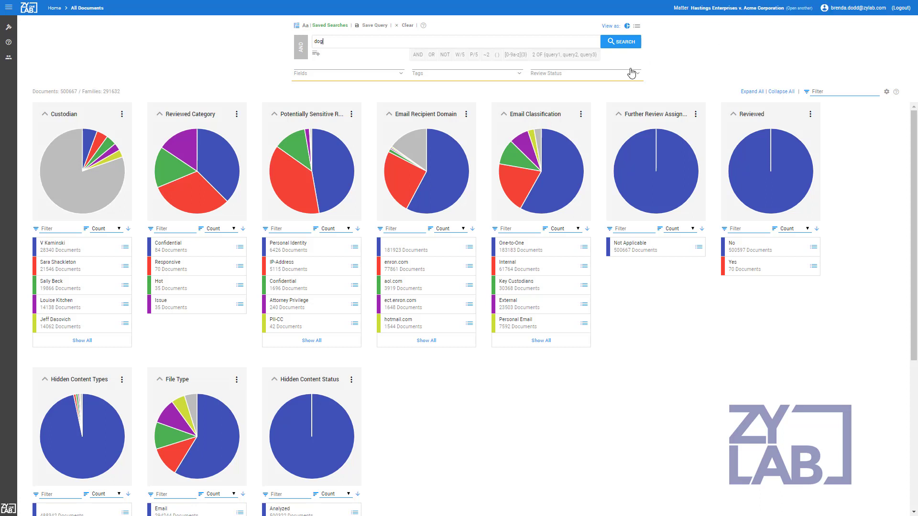
click(632, 42)
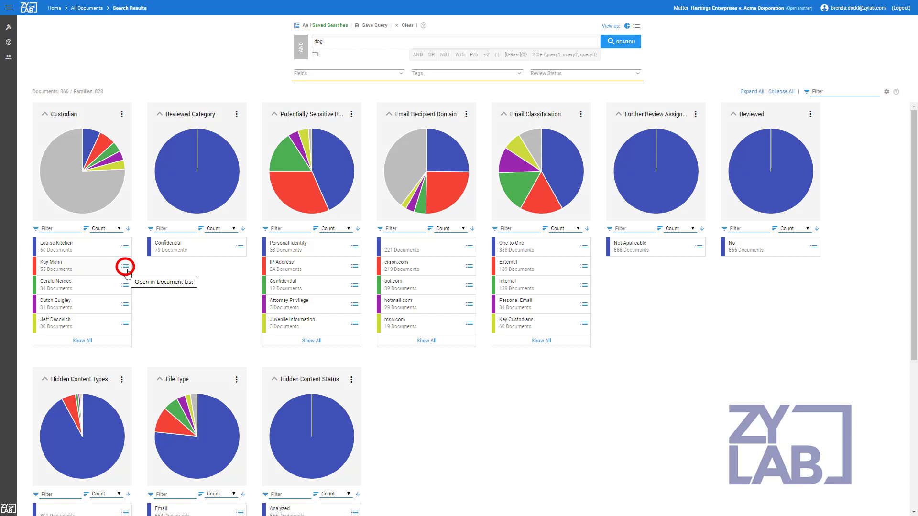
- Open Kay Mann's 55 'dog' documents in the list and switch it to Flat List
click(125, 267)
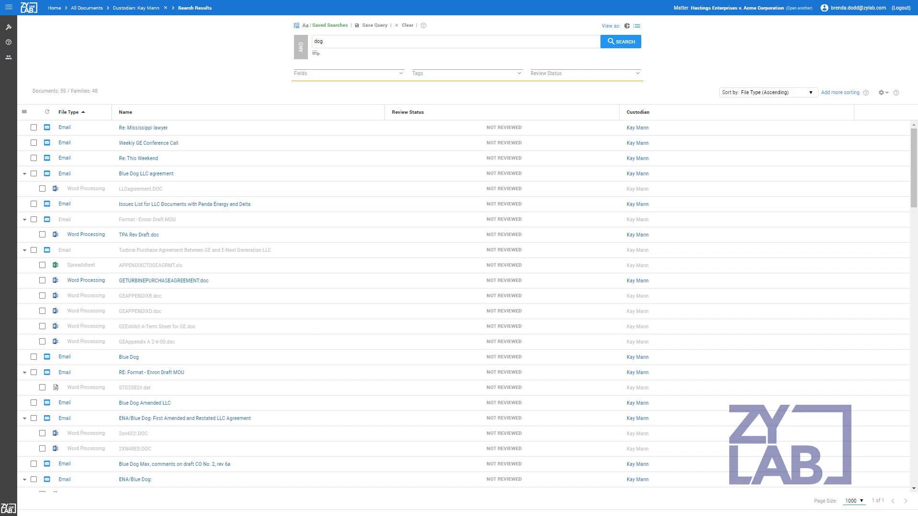
click(884, 93)
mouse_move(878, 115)
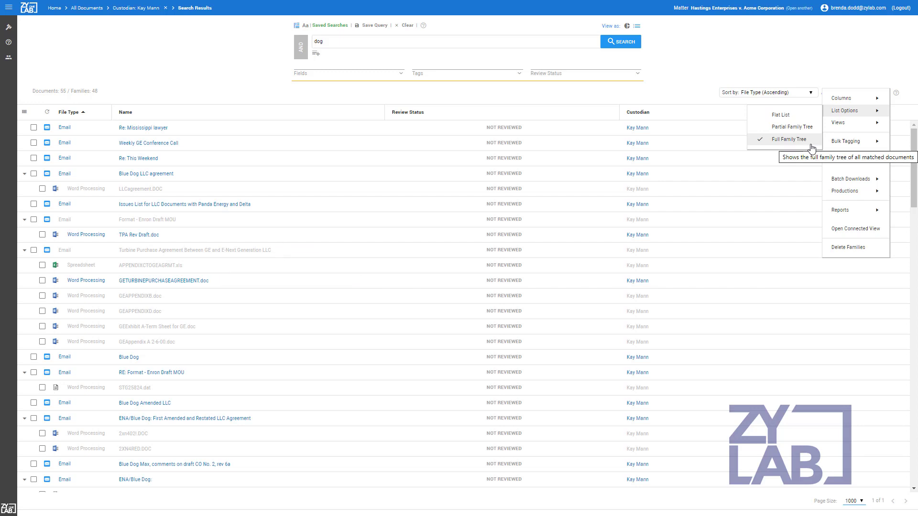
click(788, 114)
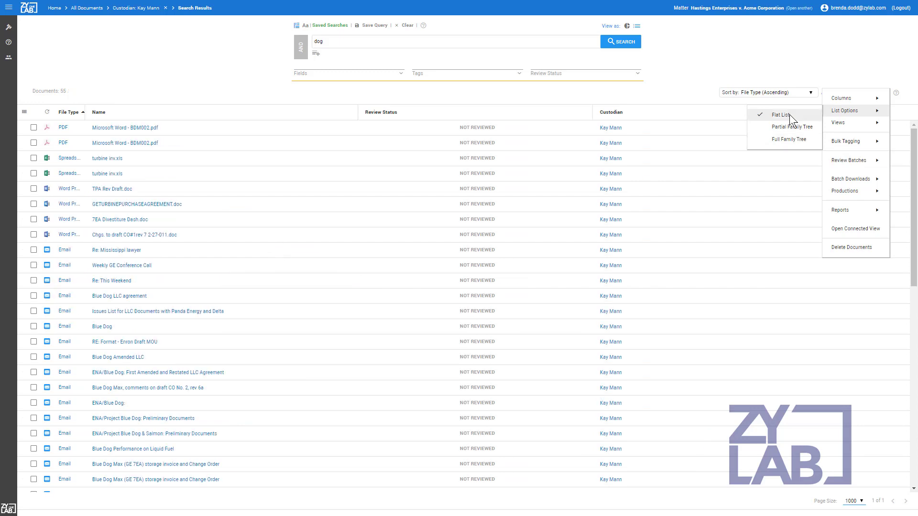
click(125, 220)
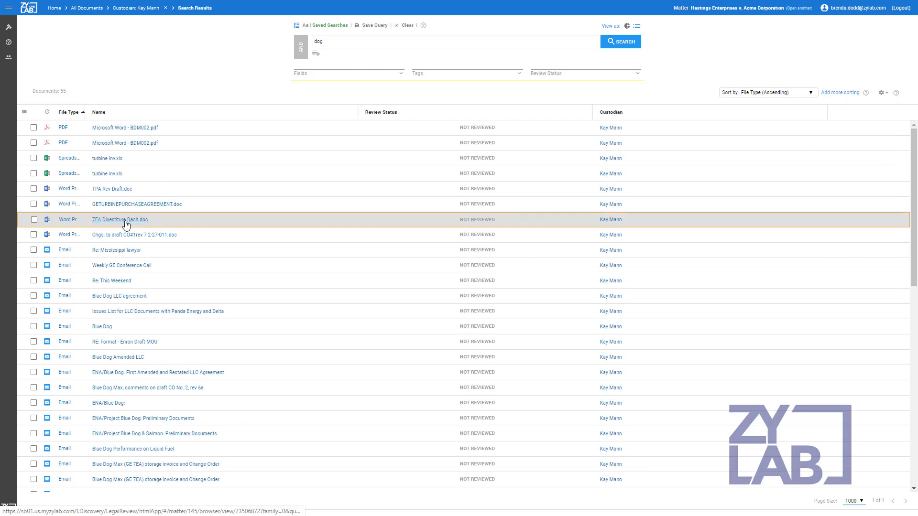
- Open 7EA Divestiture Dash.doc and step through its Dog hits to 3/3
click(126, 222)
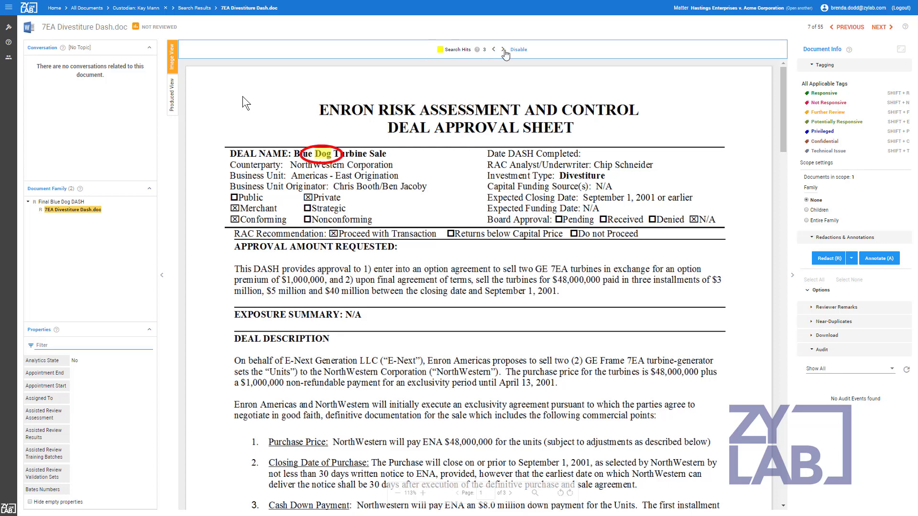
click(504, 52)
click(505, 52)
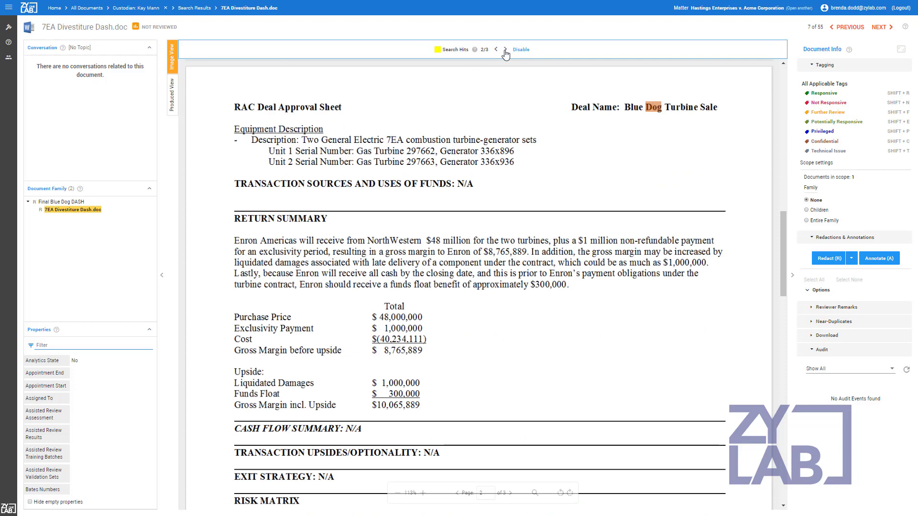
click(505, 51)
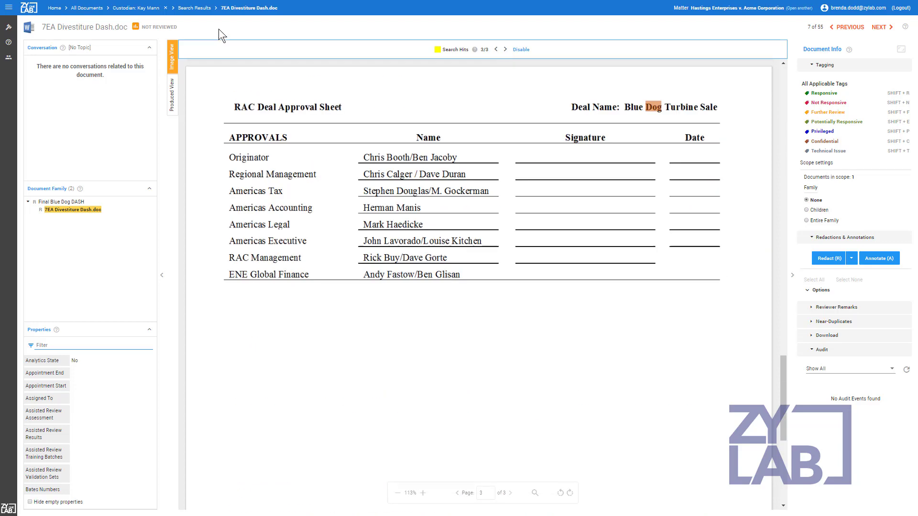
- Search All Documents for 'happy birthday' and open HAPPY BIRTHDAY vs.docx
click(194, 9)
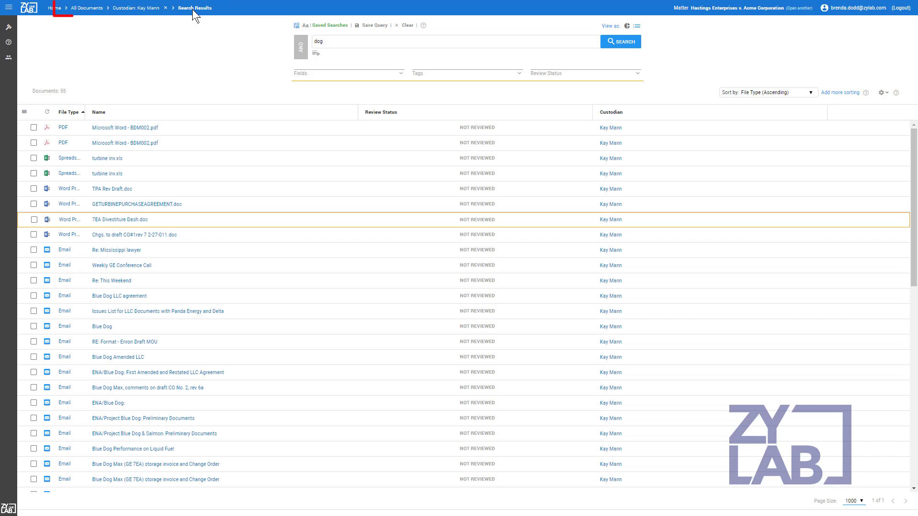
click(84, 7)
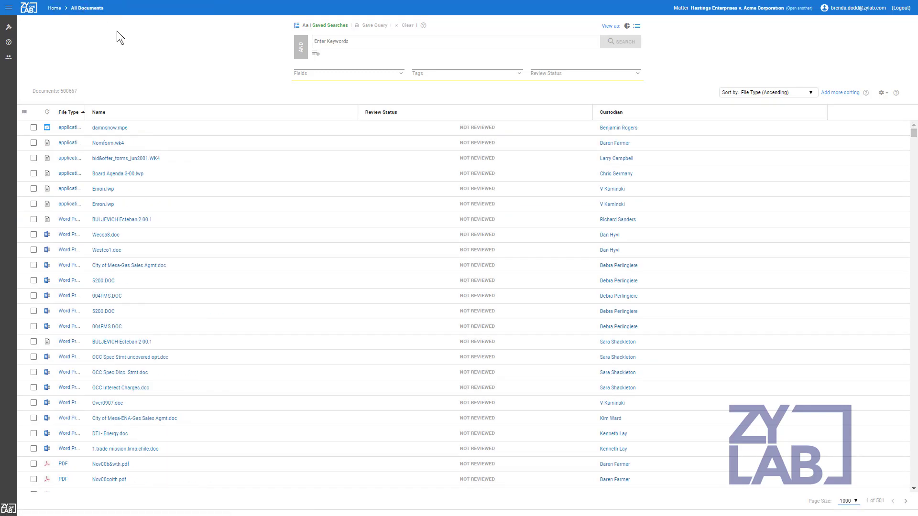
click(316, 41)
text(happy b)
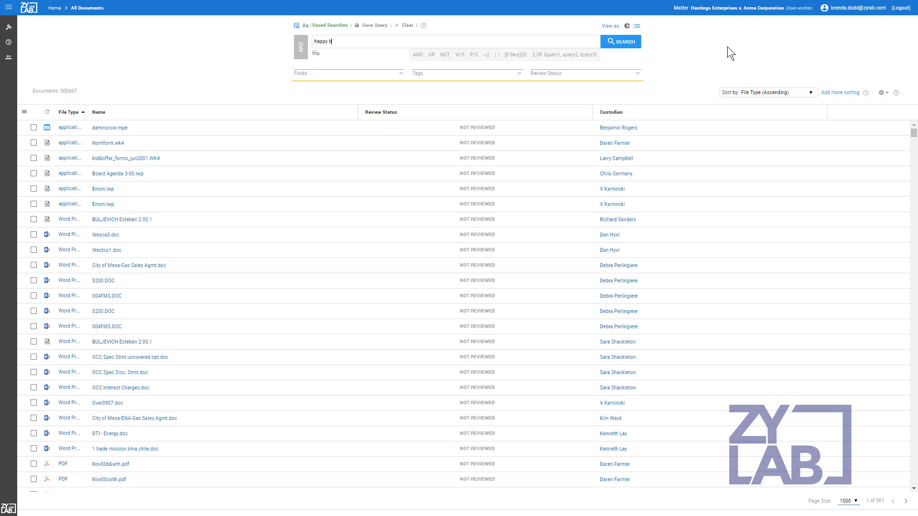
text(irthday)
key(Return)
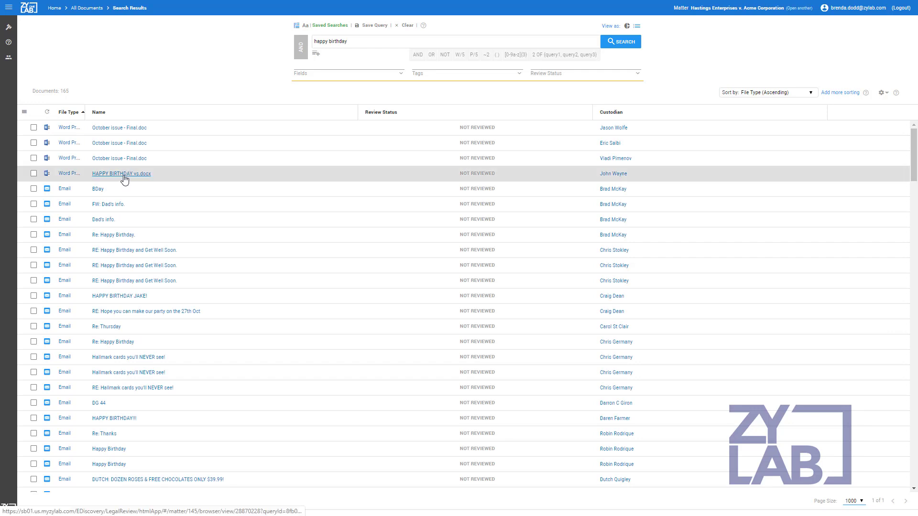
click(124, 174)
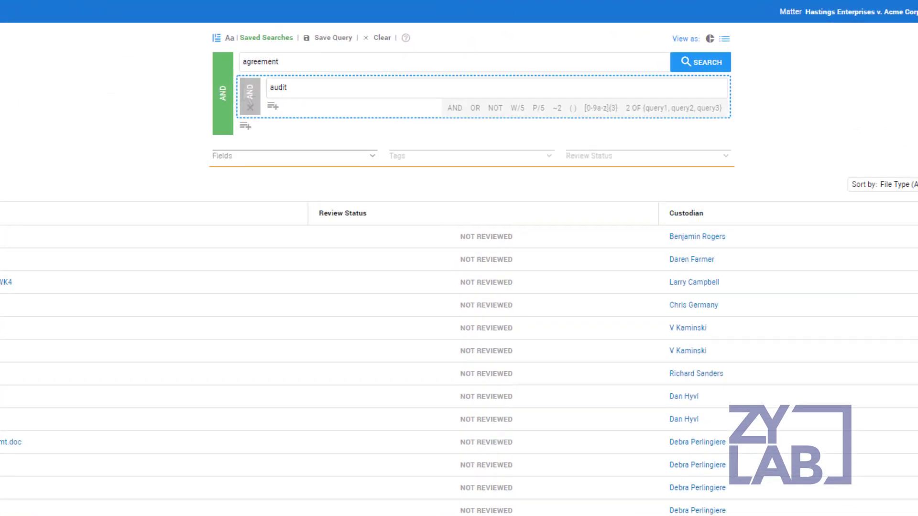
- Add nested query rows for 'commodity management', 'CA Market' and '2-4 year term'
click(272, 107)
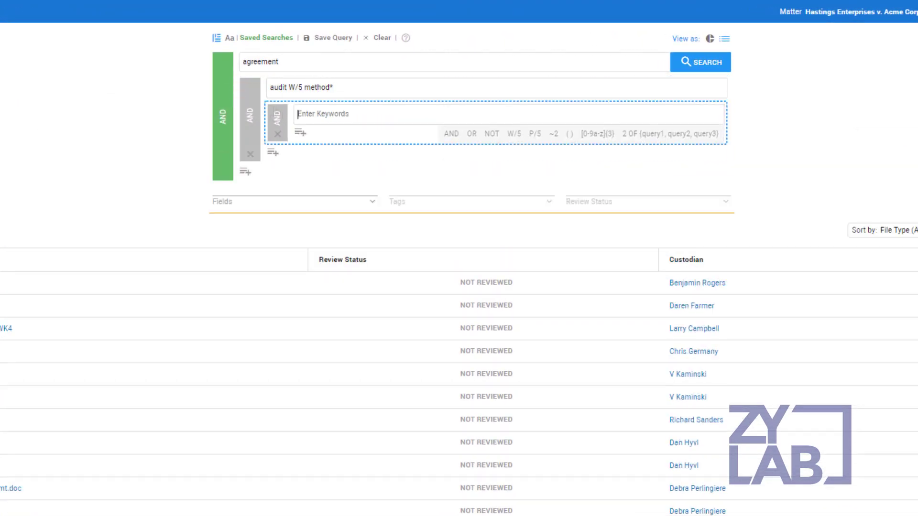
text(commodity)
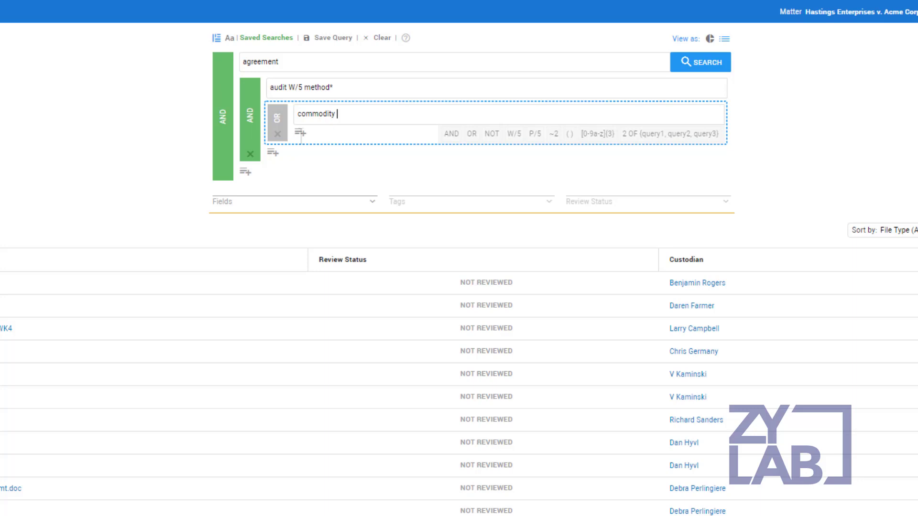
text( management)
click(301, 133)
text(CA)
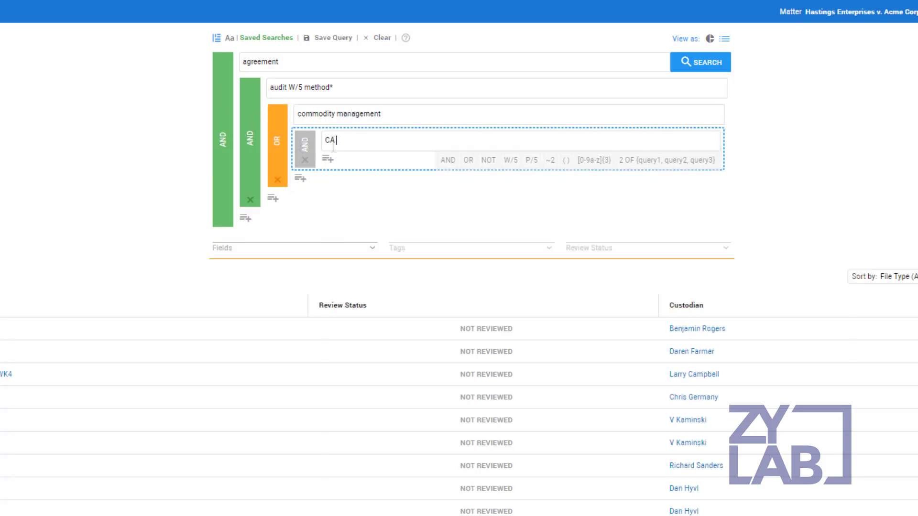
text( Market)
click(327, 159)
text(2-4 y)
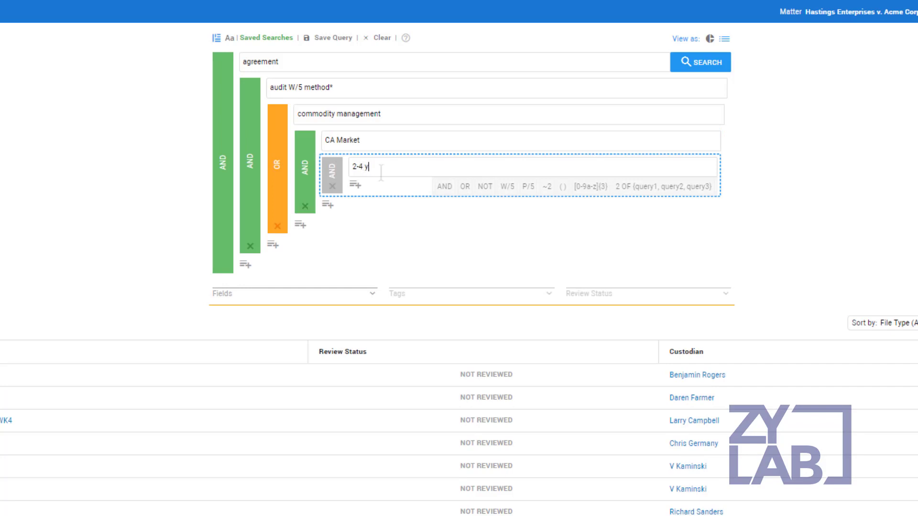
text(ear term)
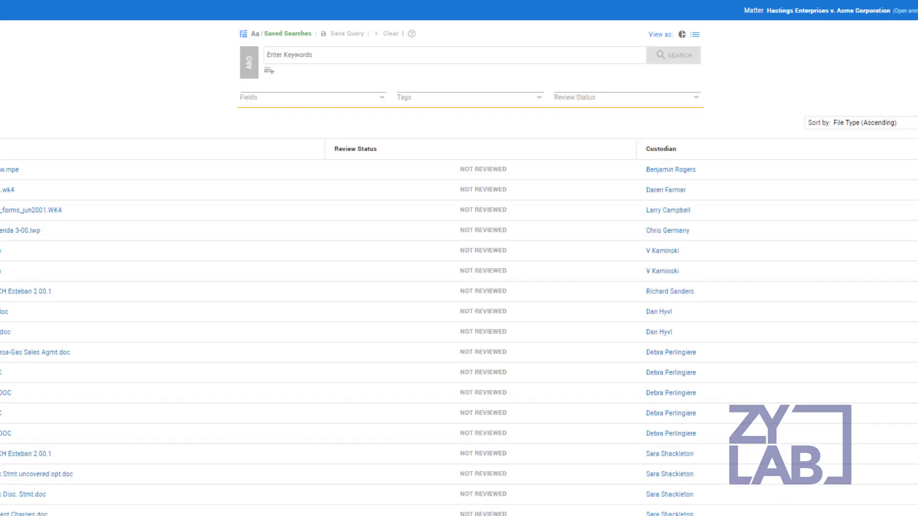
click(311, 97)
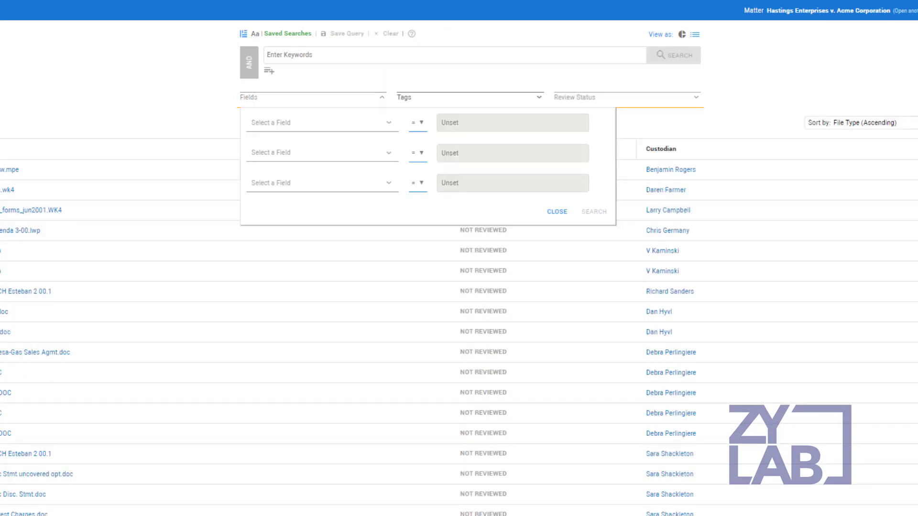
click(469, 97)
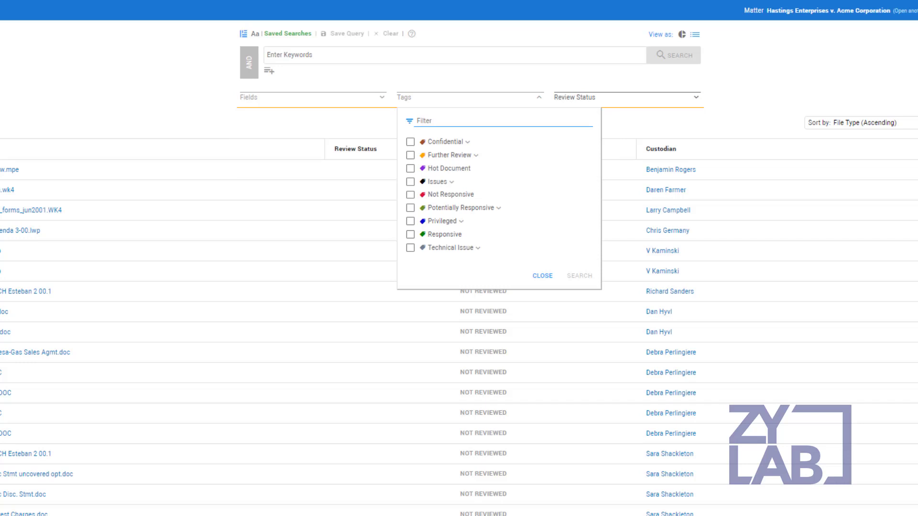
click(621, 97)
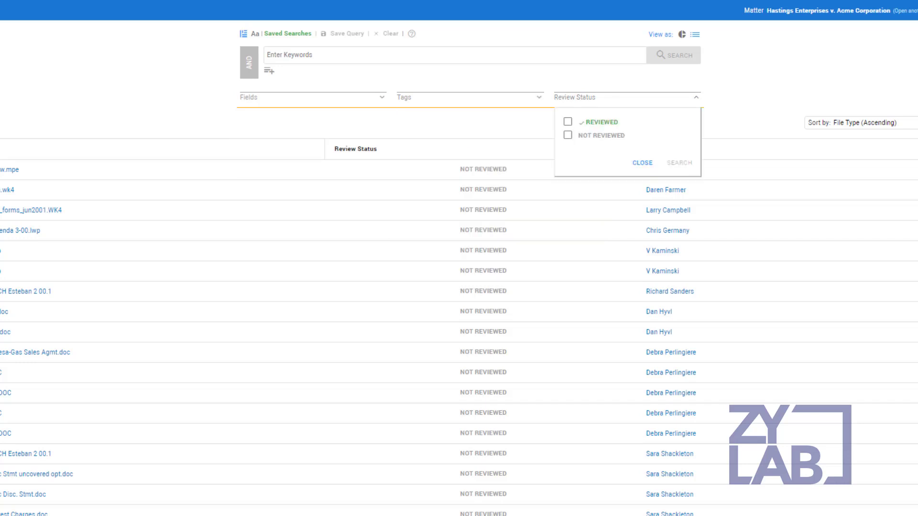